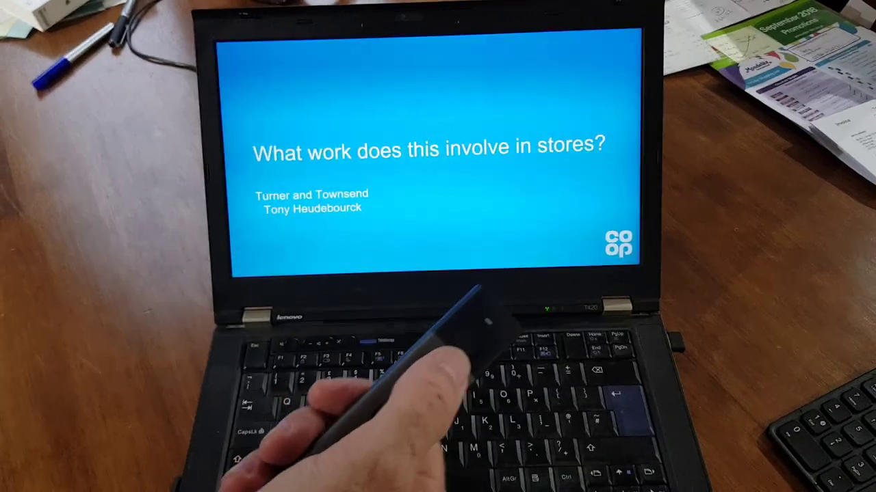
Step: Page back and forth to the stores question slide, then show the Alt+Tab window switcher
key("Page_Down")
key("Page_Up")
key("Page_Up")
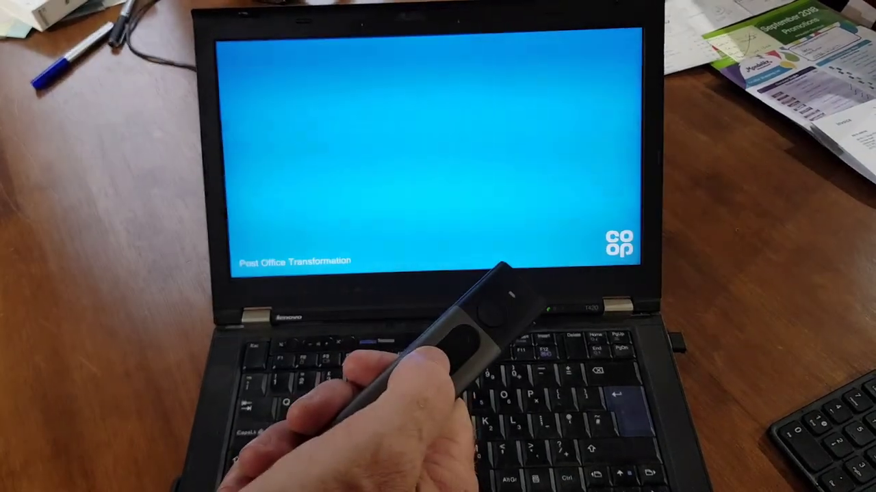
key("Page_Down")
key("Page_Up")
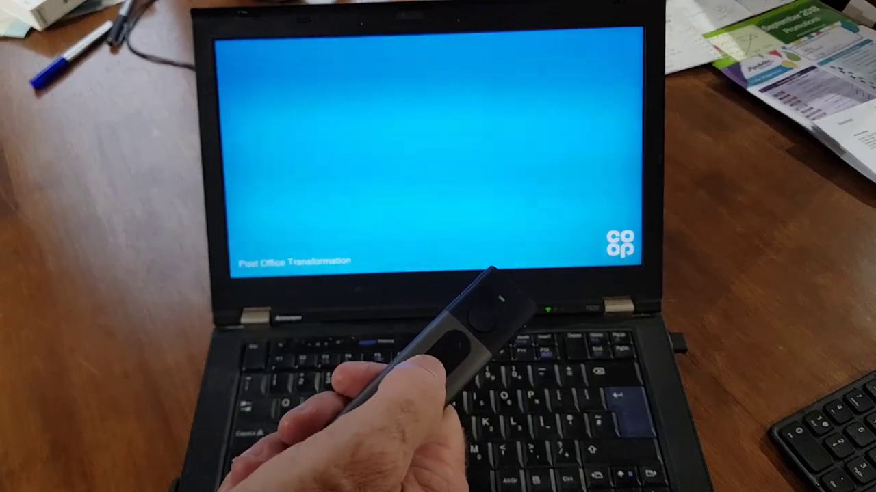
key("Page_Down")
key("Page_Up")
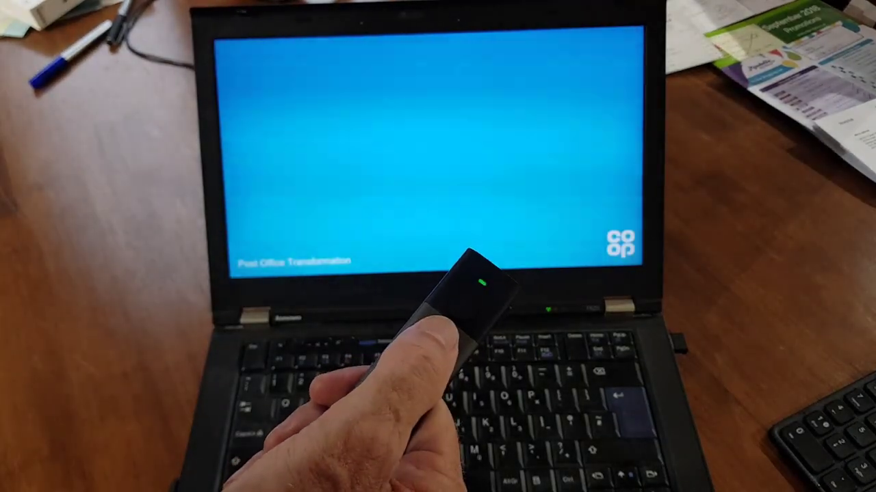
key("Page_Down")
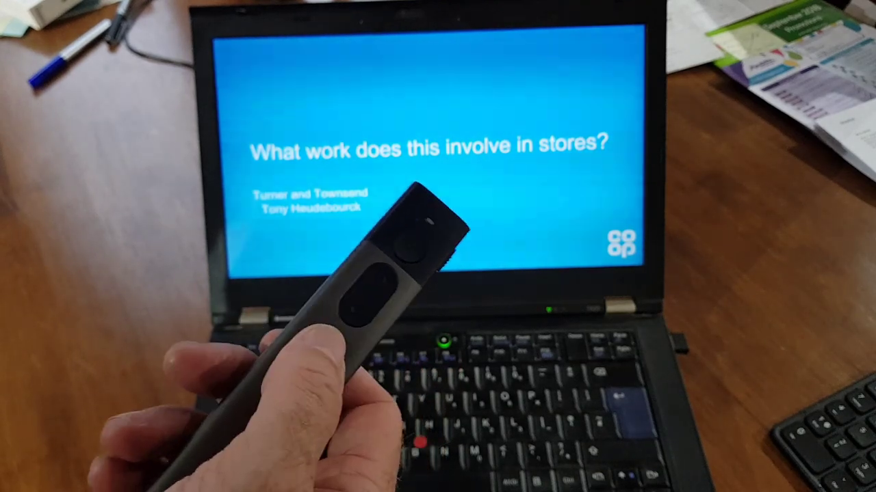
key("alt+Tab")
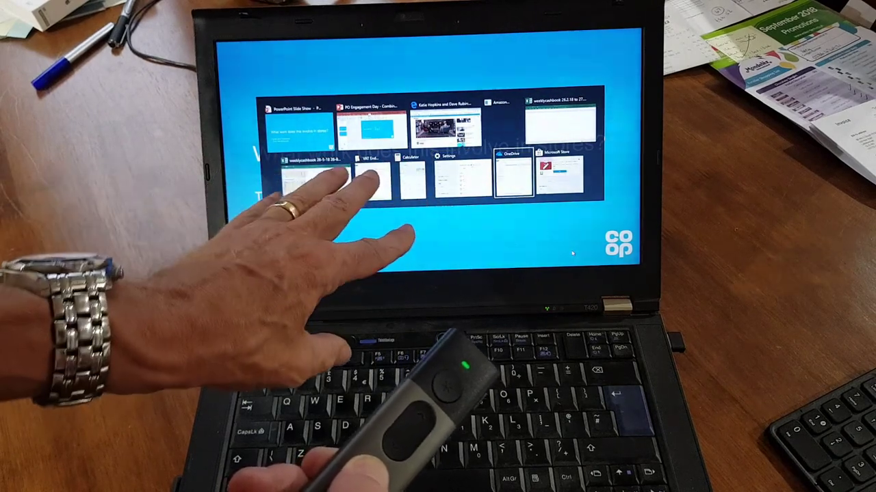
Step: Cycle the switcher tiles to PowerPoint and bring its editing window to the front
key("Tab")
key("Tab")
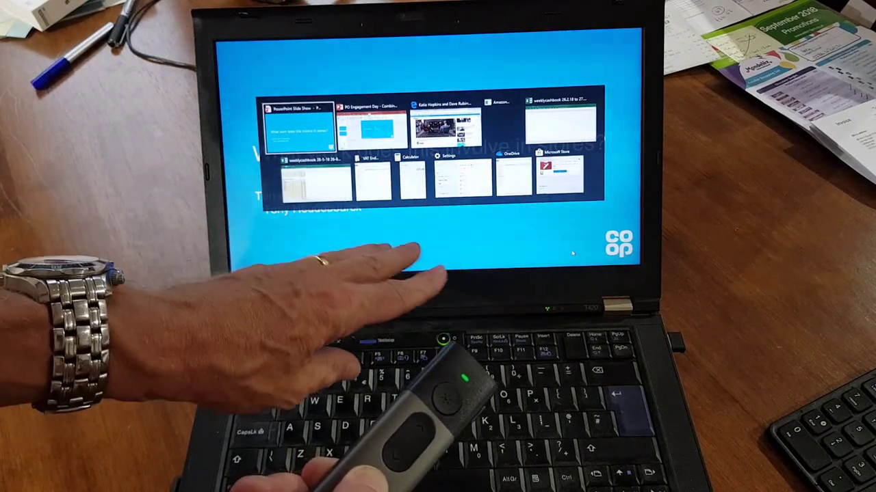
key("Tab")
key("Tab")
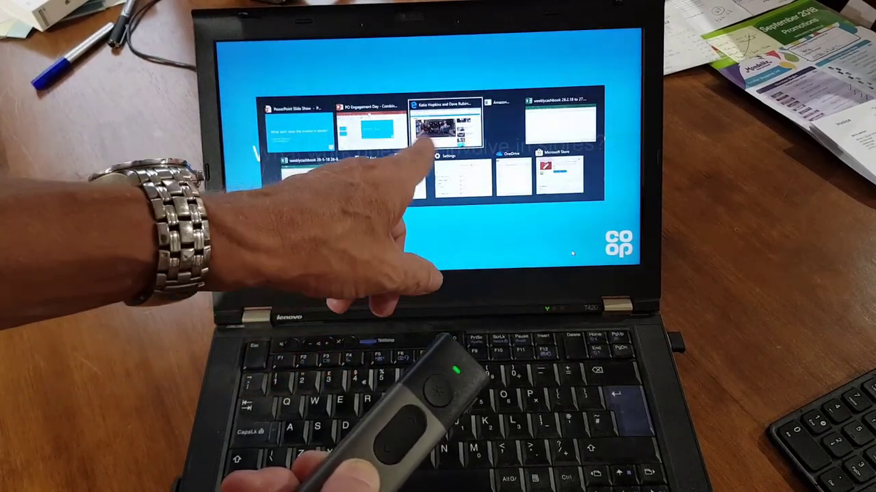
key("Tab")
key("Tab")
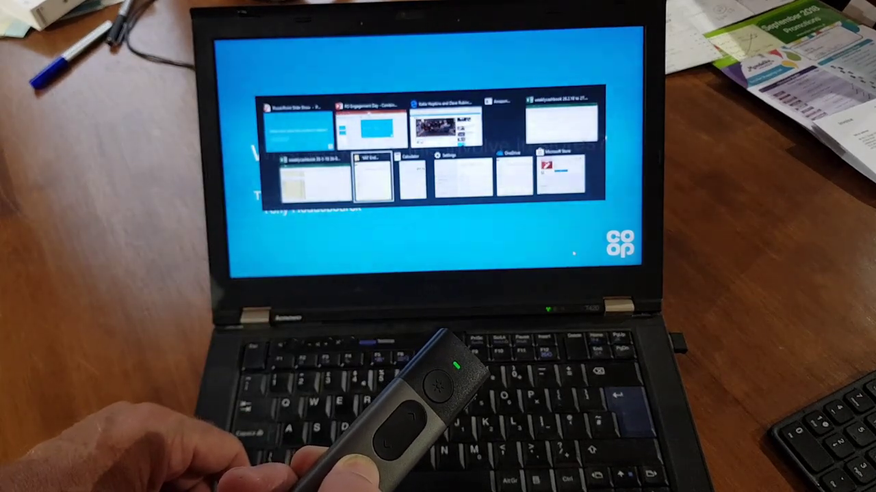
key("Tab")
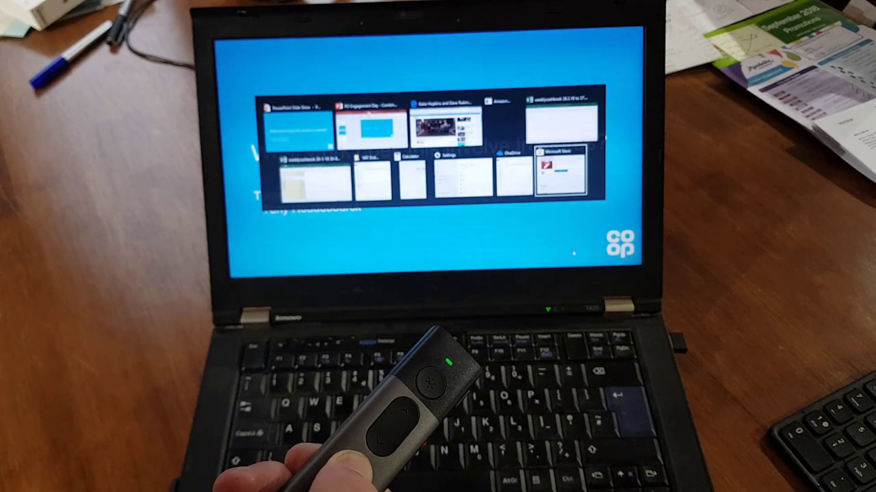
key("Return")
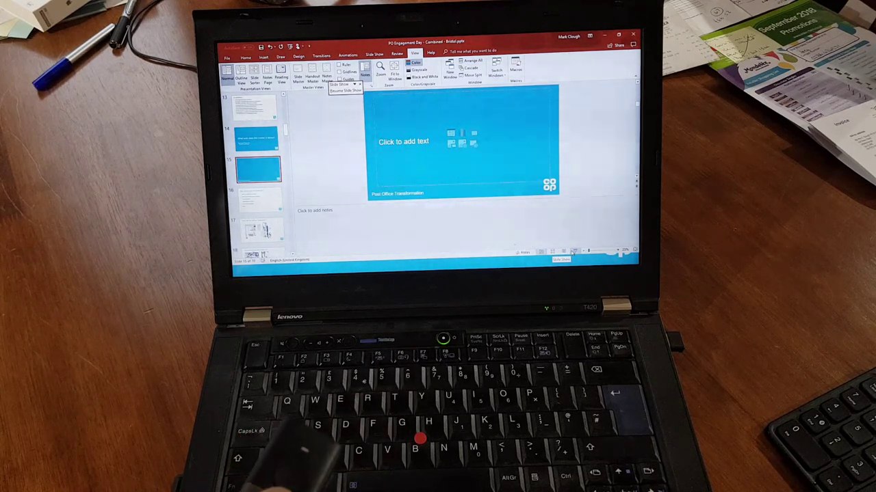
Step: Start and exit the slideshow, move between slides 14 and 17, then present from the current slide
left_click(572, 252)
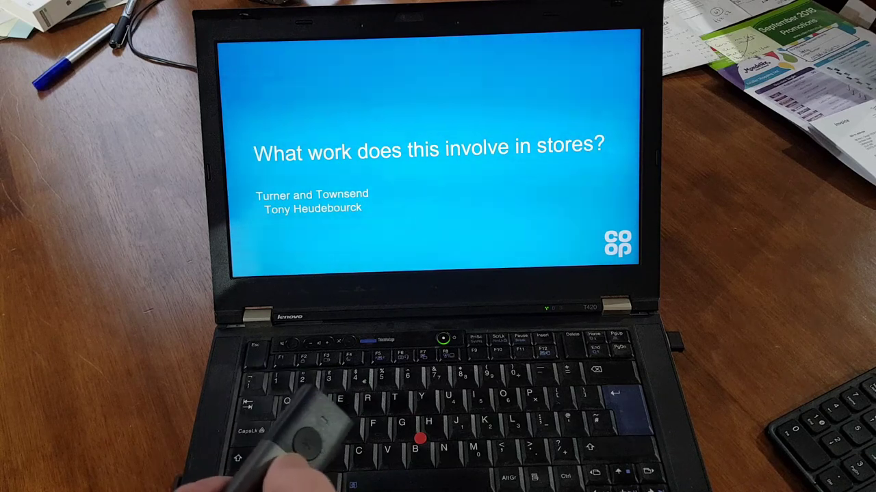
key("Escape")
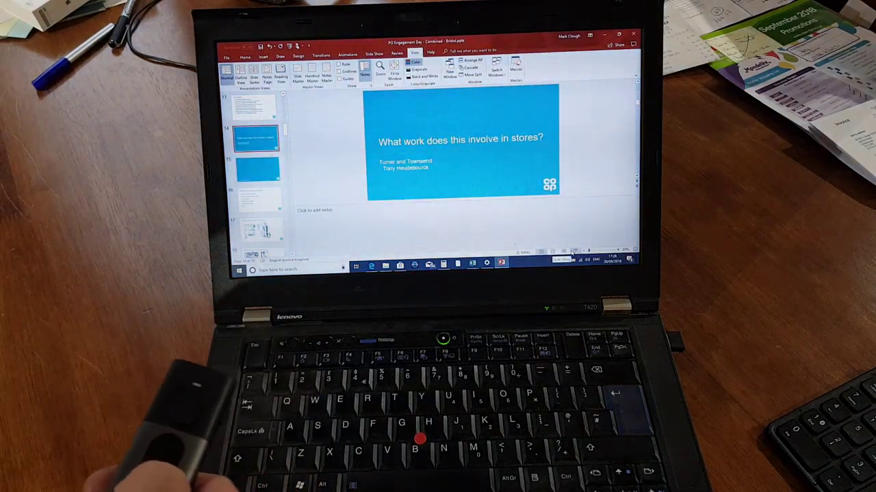
key("Page_Down")
key("Page_Down")
key("Page_Down")
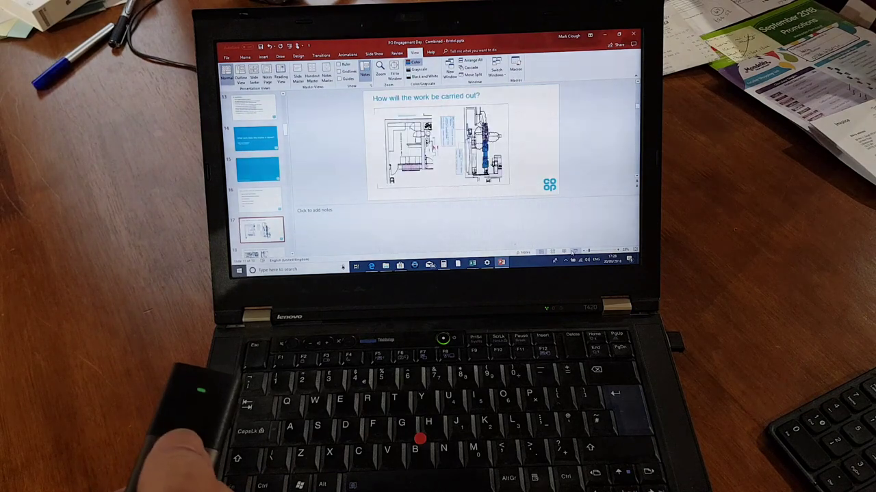
key("Page_Up")
key("Page_Up")
key("Page_Up")
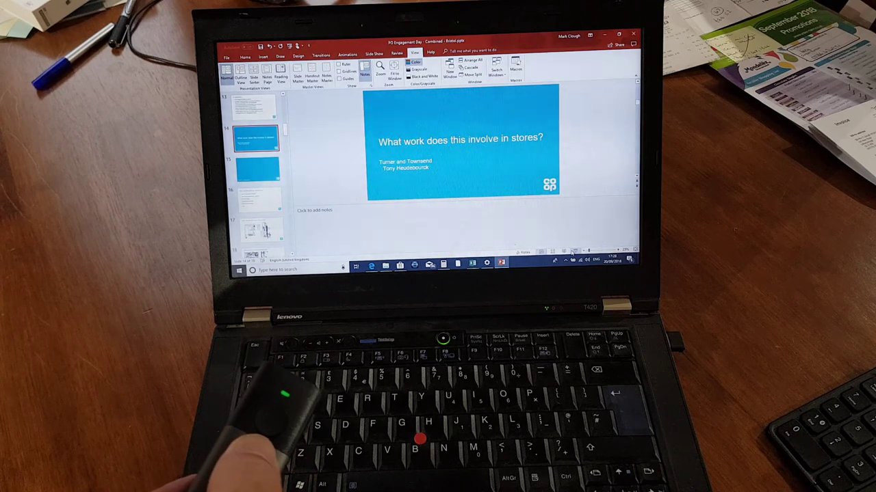
key("shift+F5")
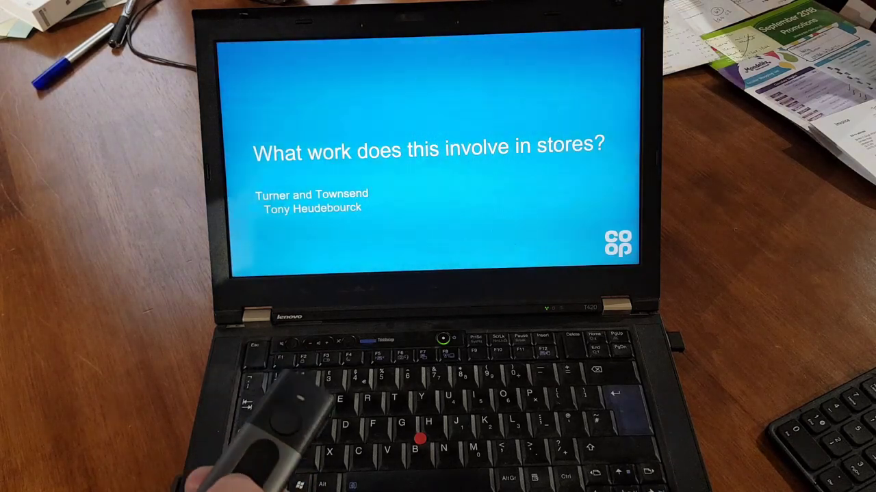